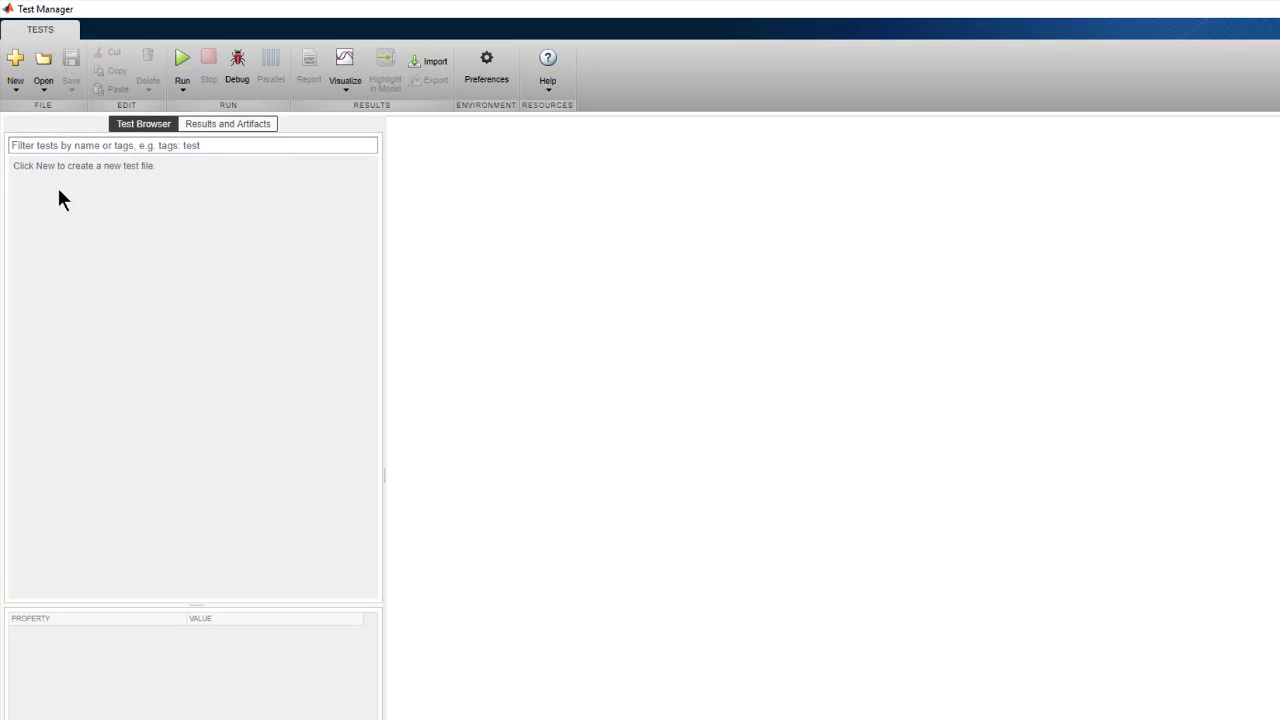
Start a test from a spreadsheet that creates a new template file for model sltestABSMdl
click(15, 88)
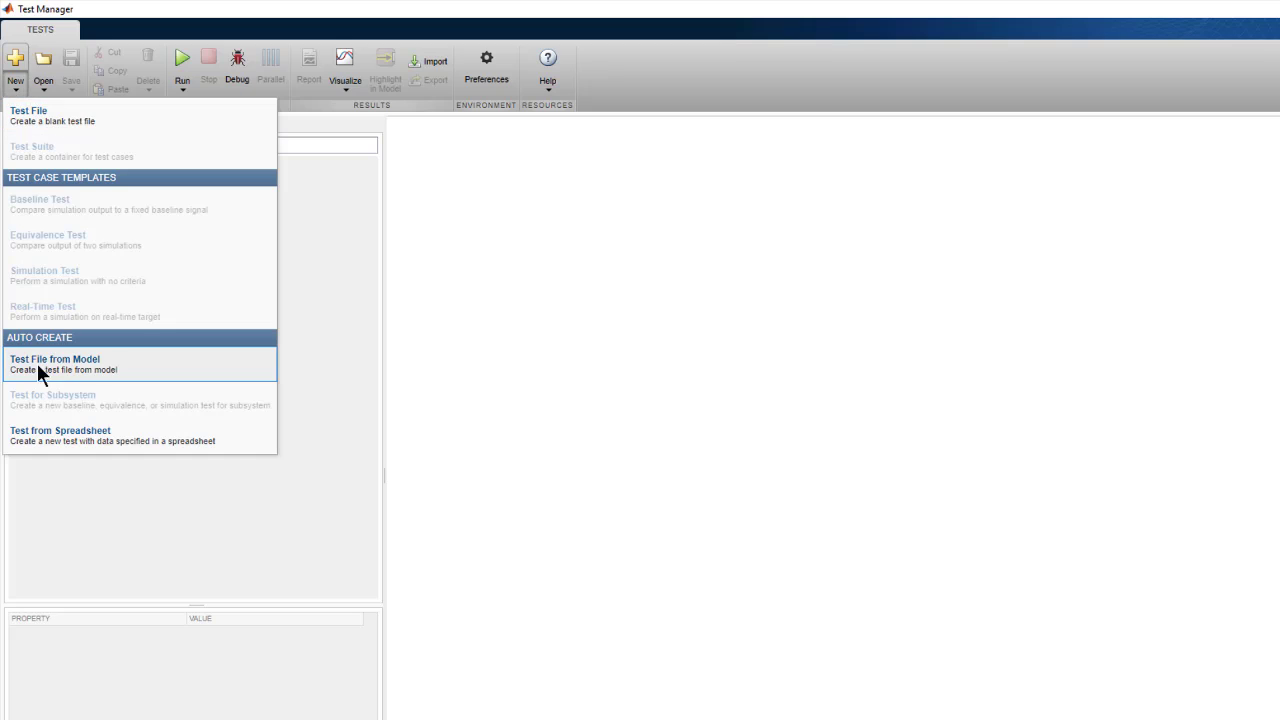
click(56, 450)
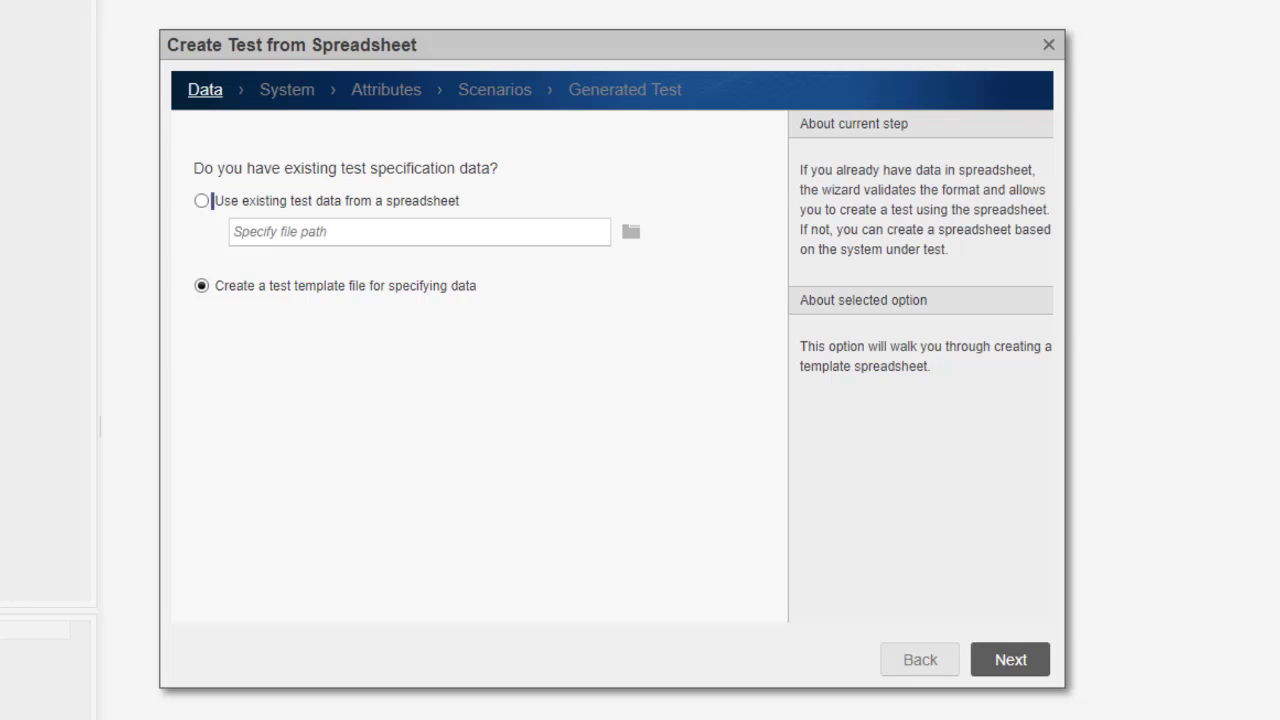
click(1012, 660)
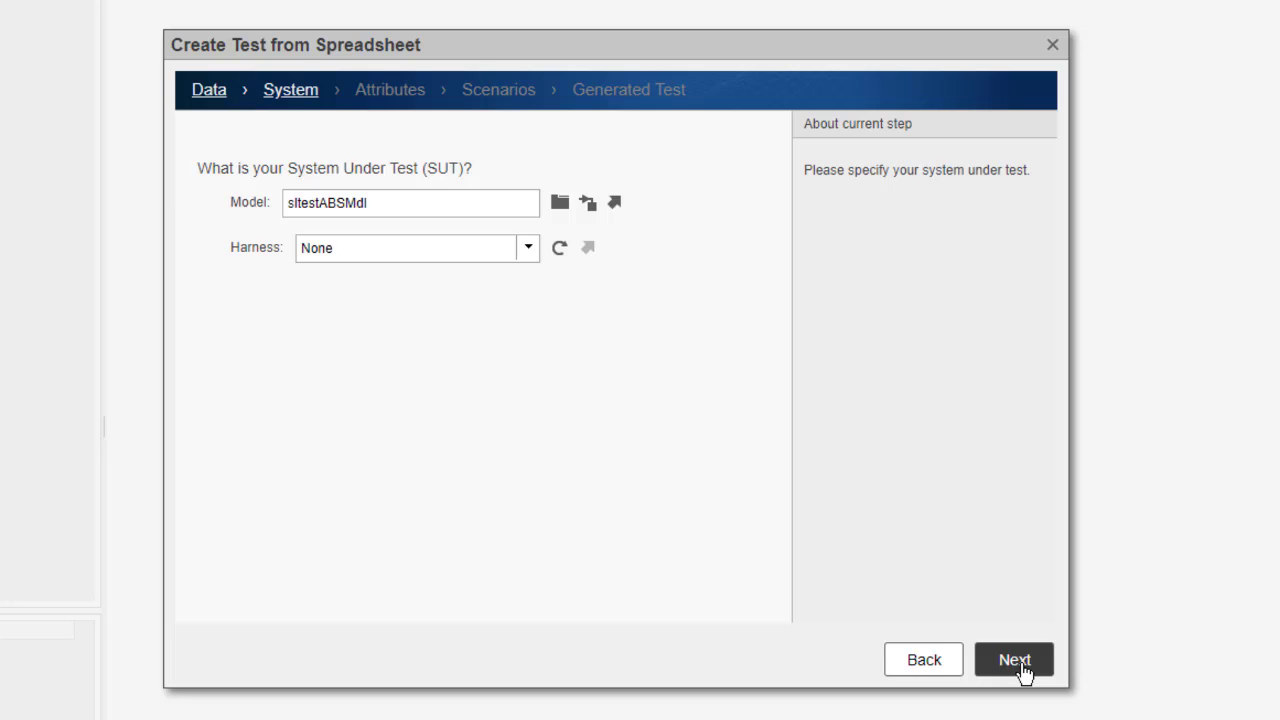
click(1022, 665)
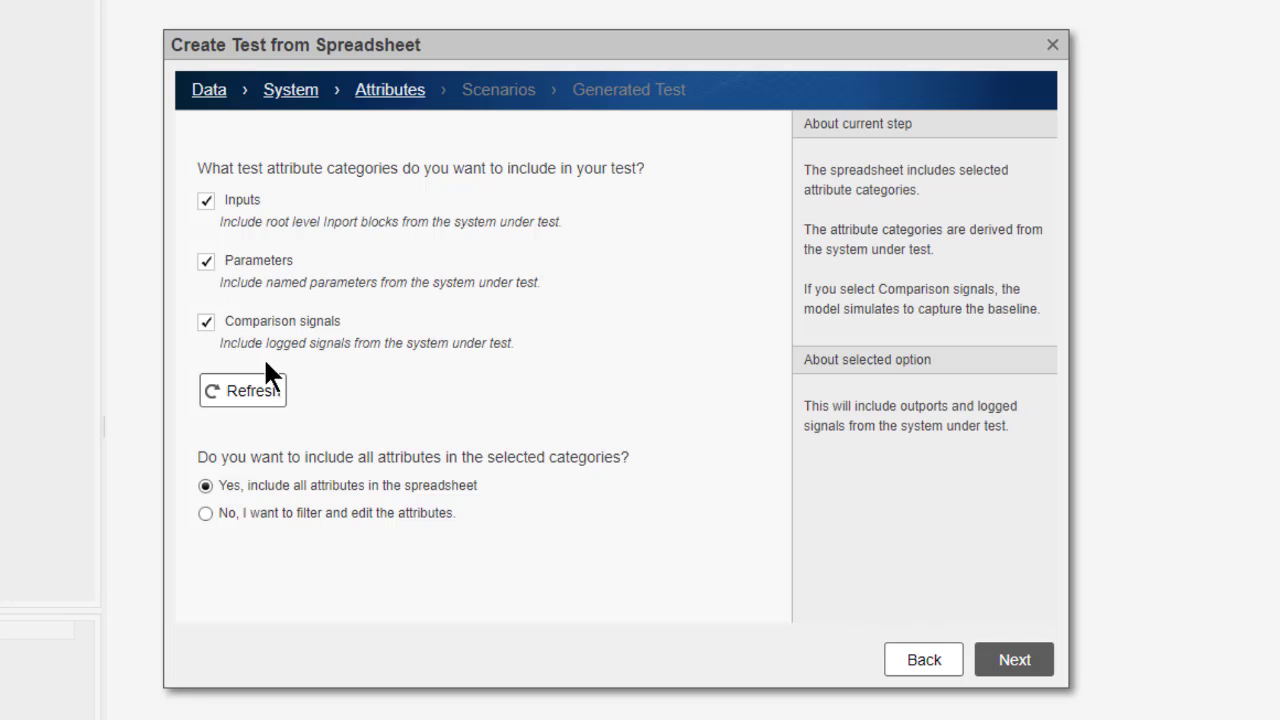
Choose to filter attributes, exclude the first EngineIn… parameter, and review the comparison signals
click(207, 513)
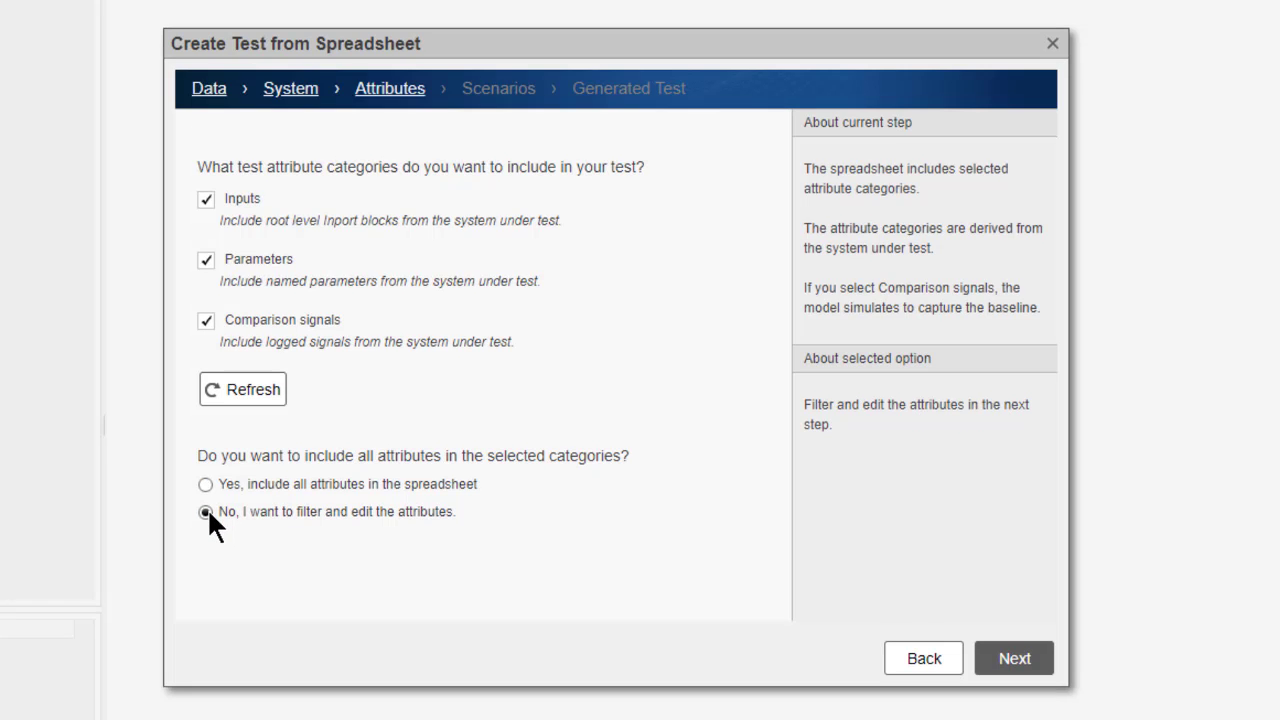
click(1030, 664)
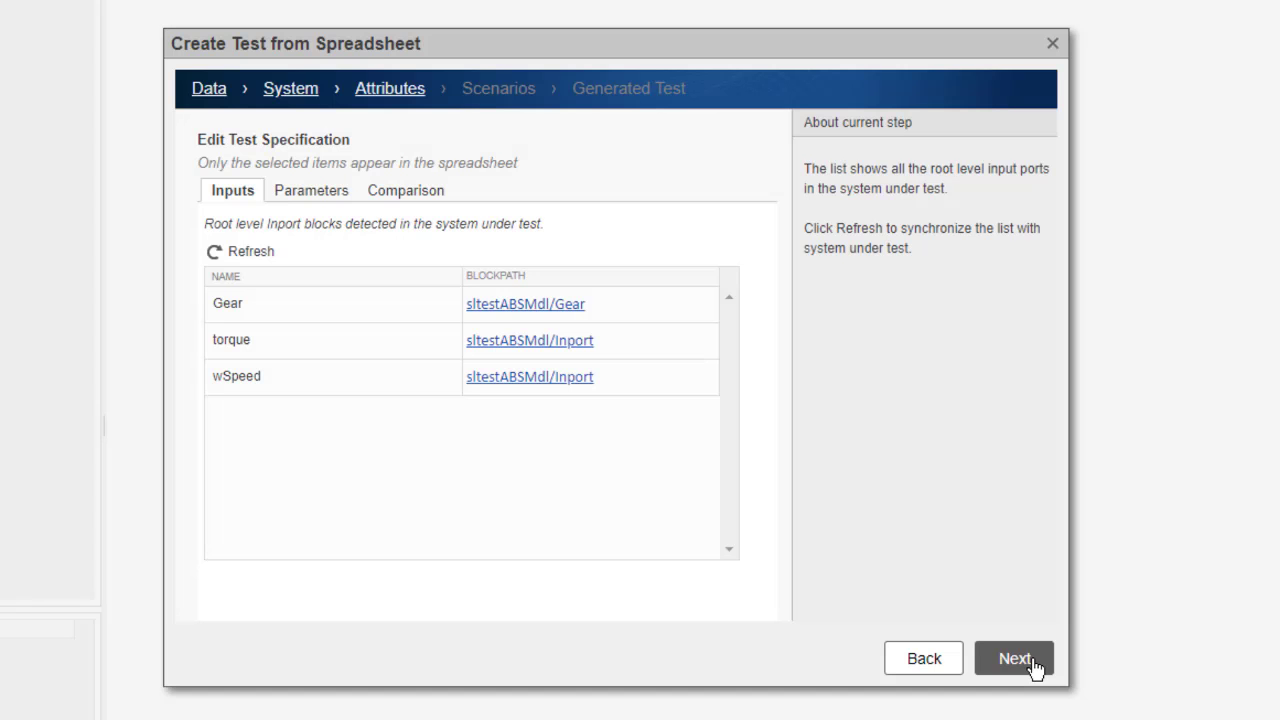
click(309, 192)
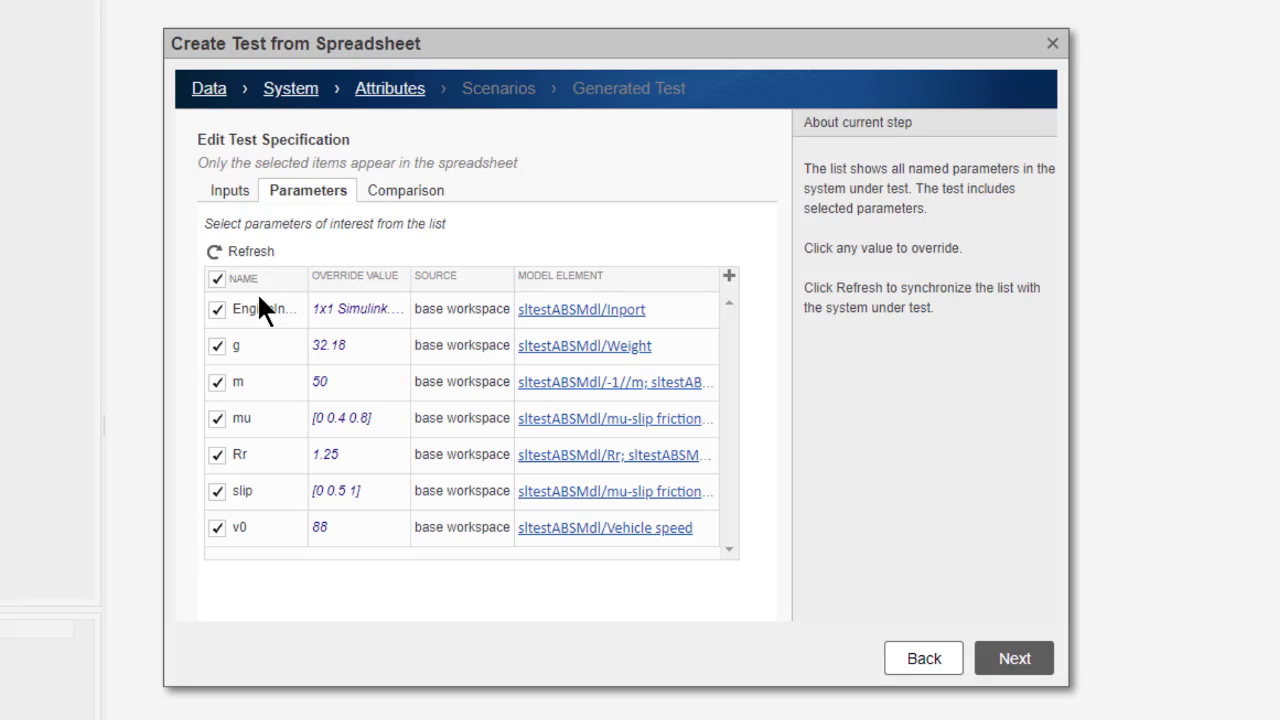
click(214, 307)
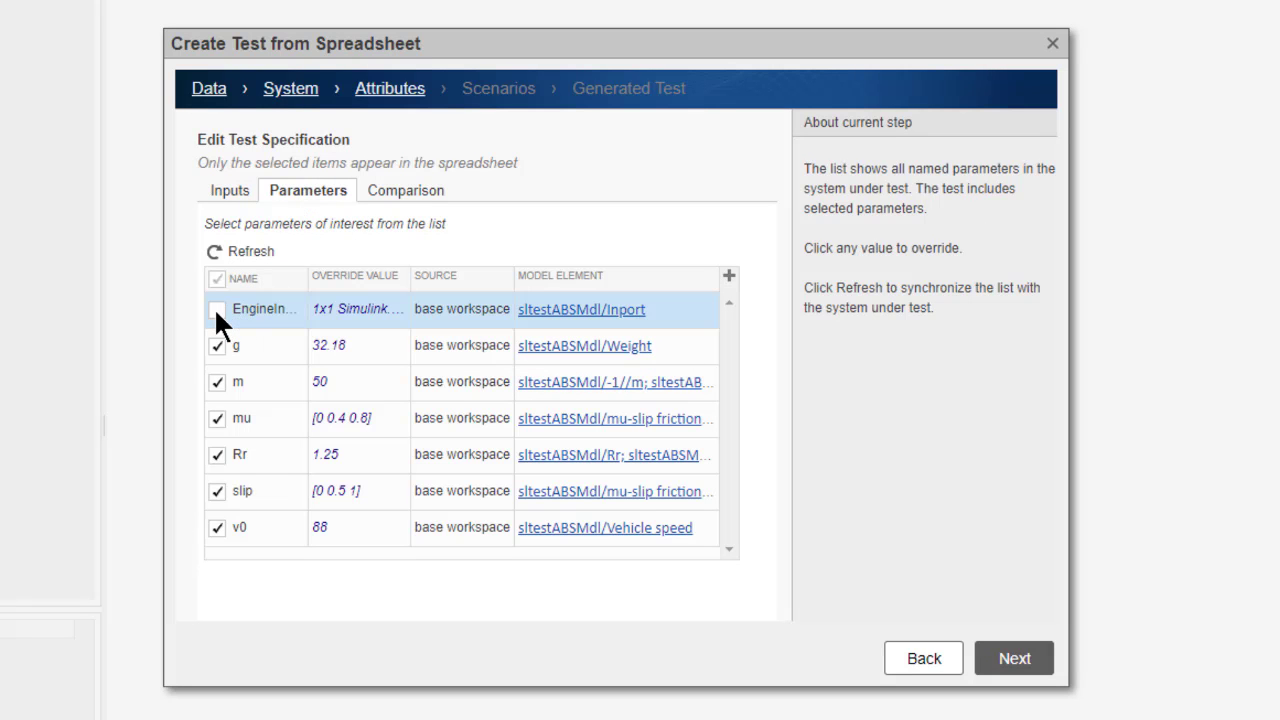
click(403, 199)
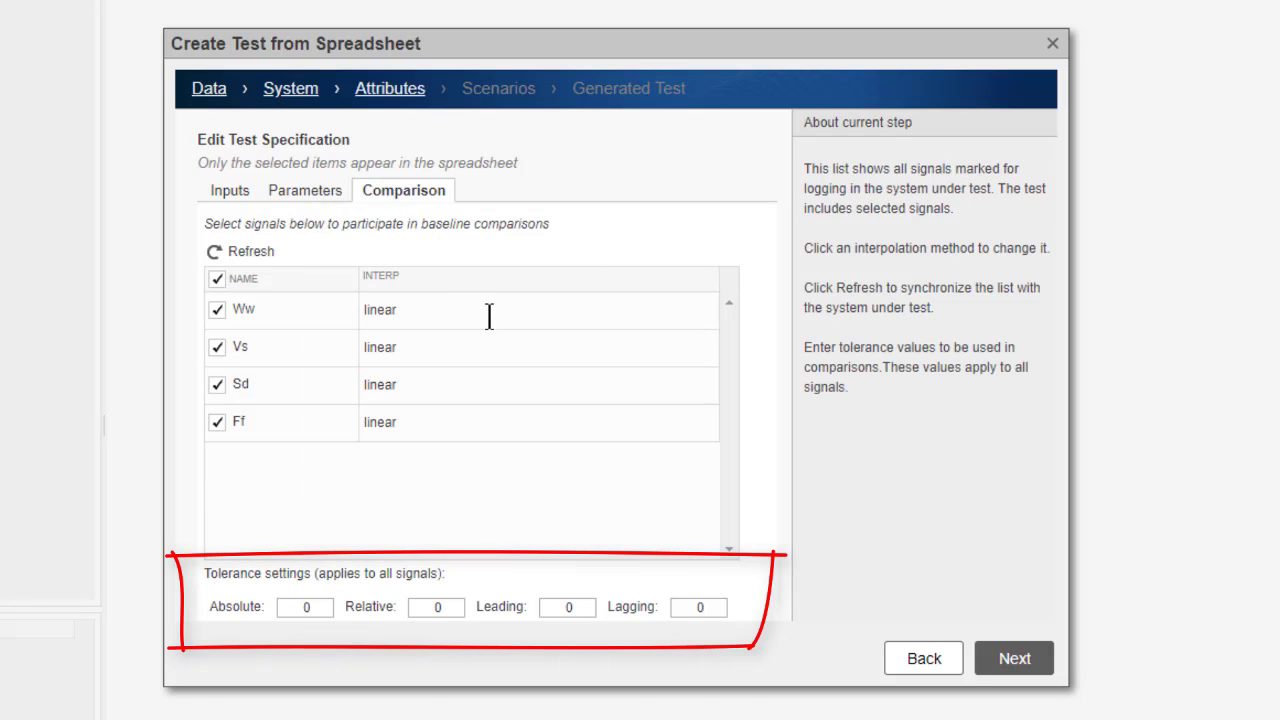
click(1014, 659)
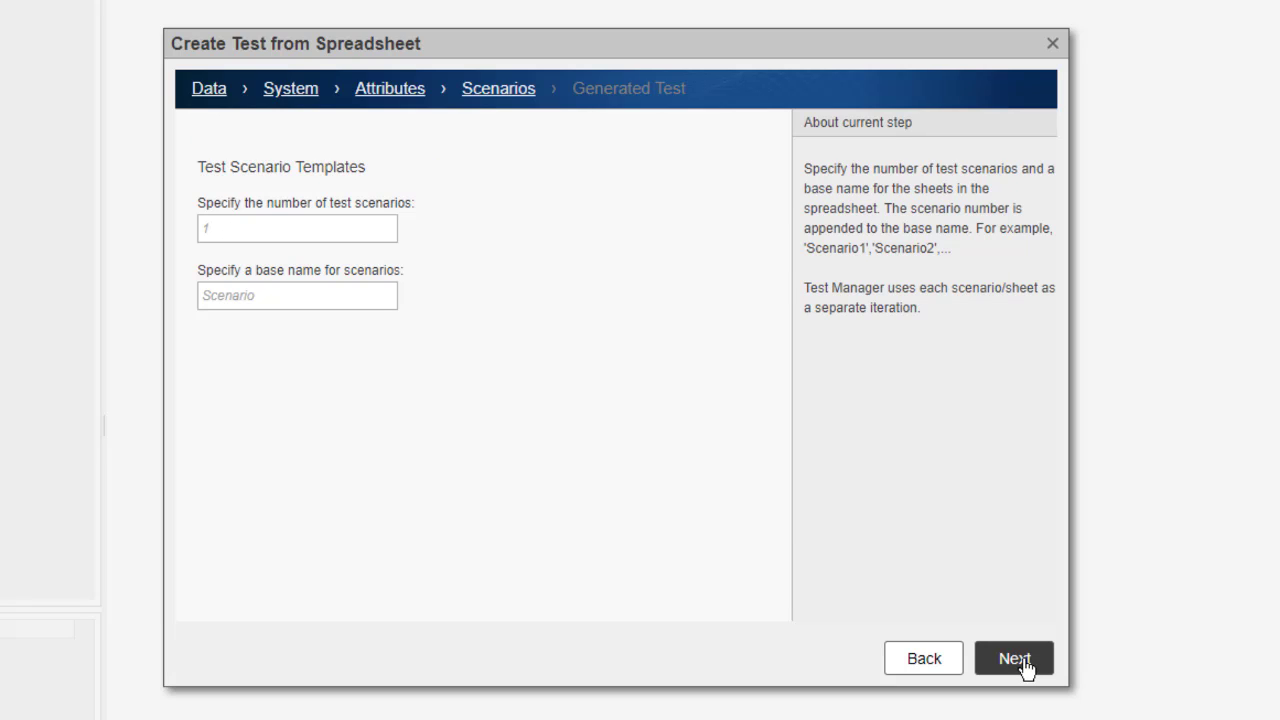
Set the scenario base name to ABSscenario
click(270, 297)
text(AB)
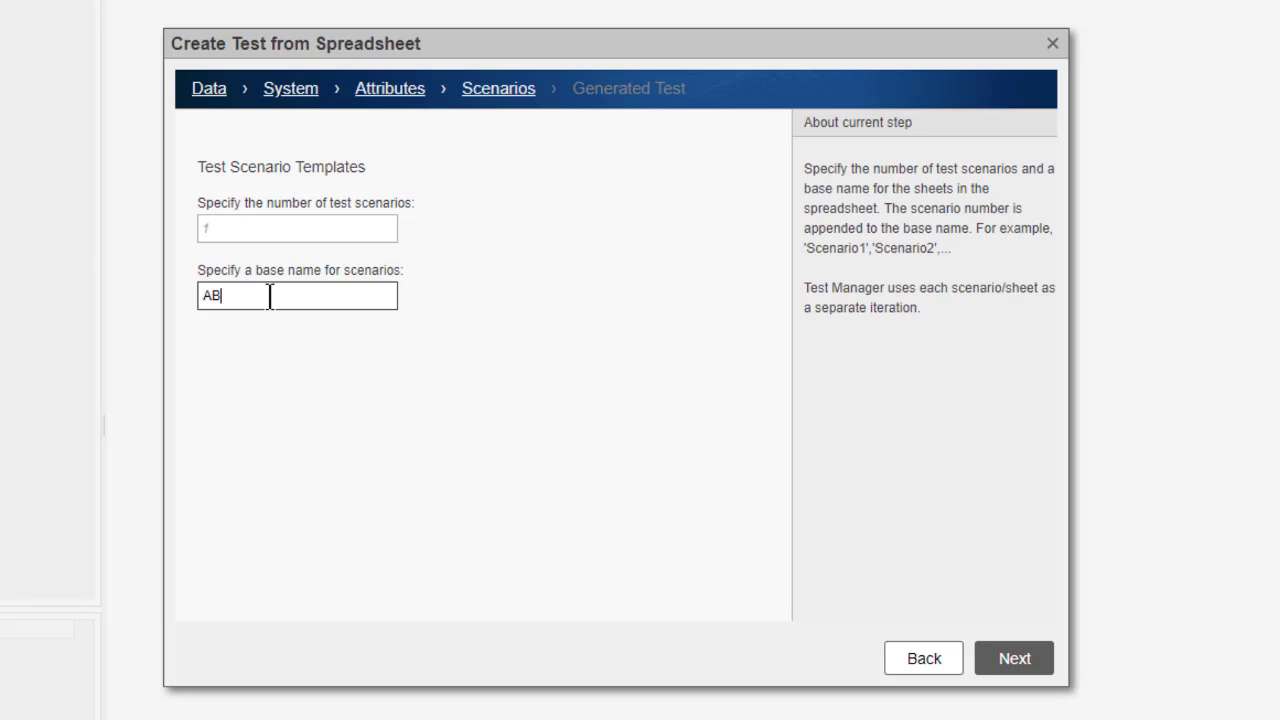
text(Sscenario)
click(1016, 662)
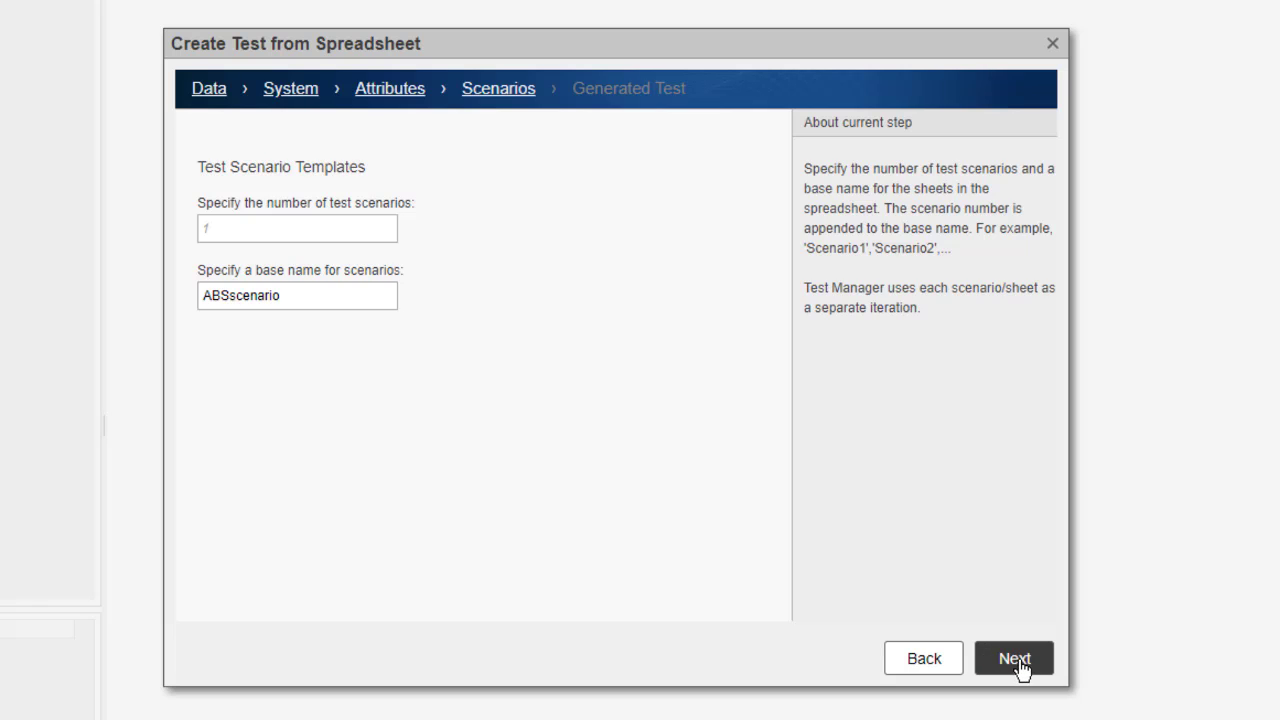
Name the test file ABS_Tests and the spreadsheet ABS_Tests_XL, then finish the wizard
click(245, 233)
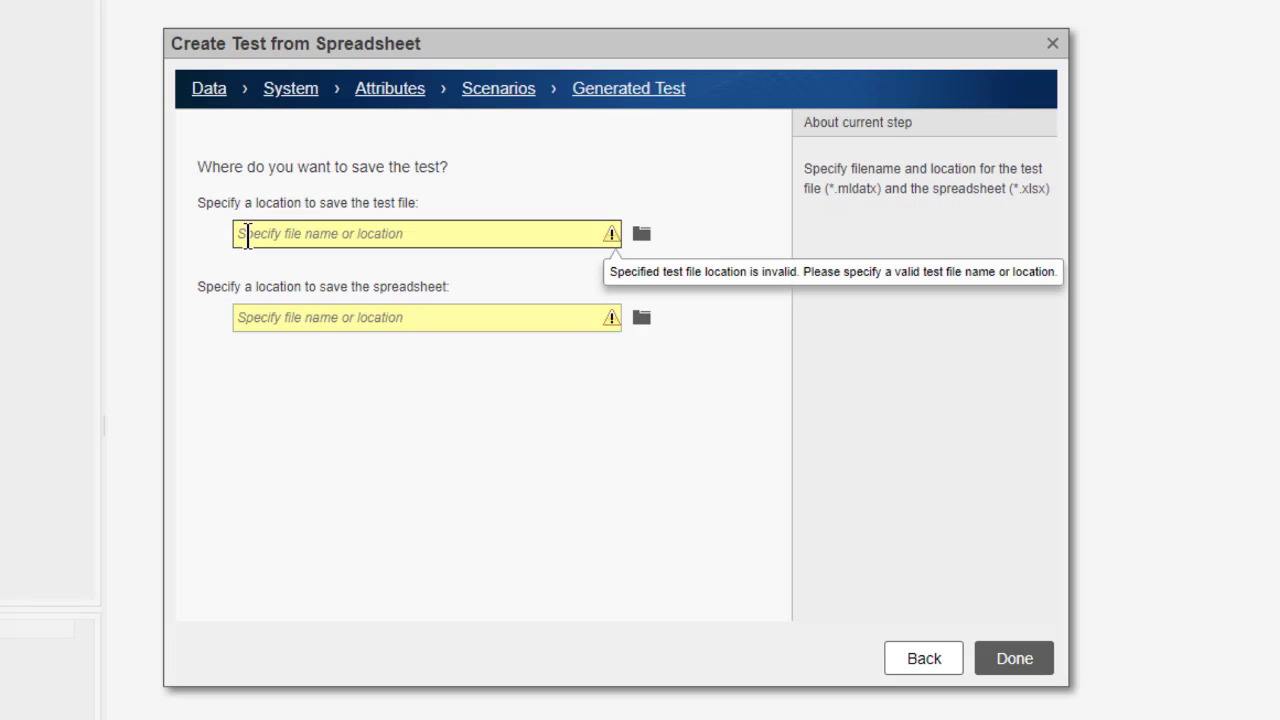
text(ABS_)
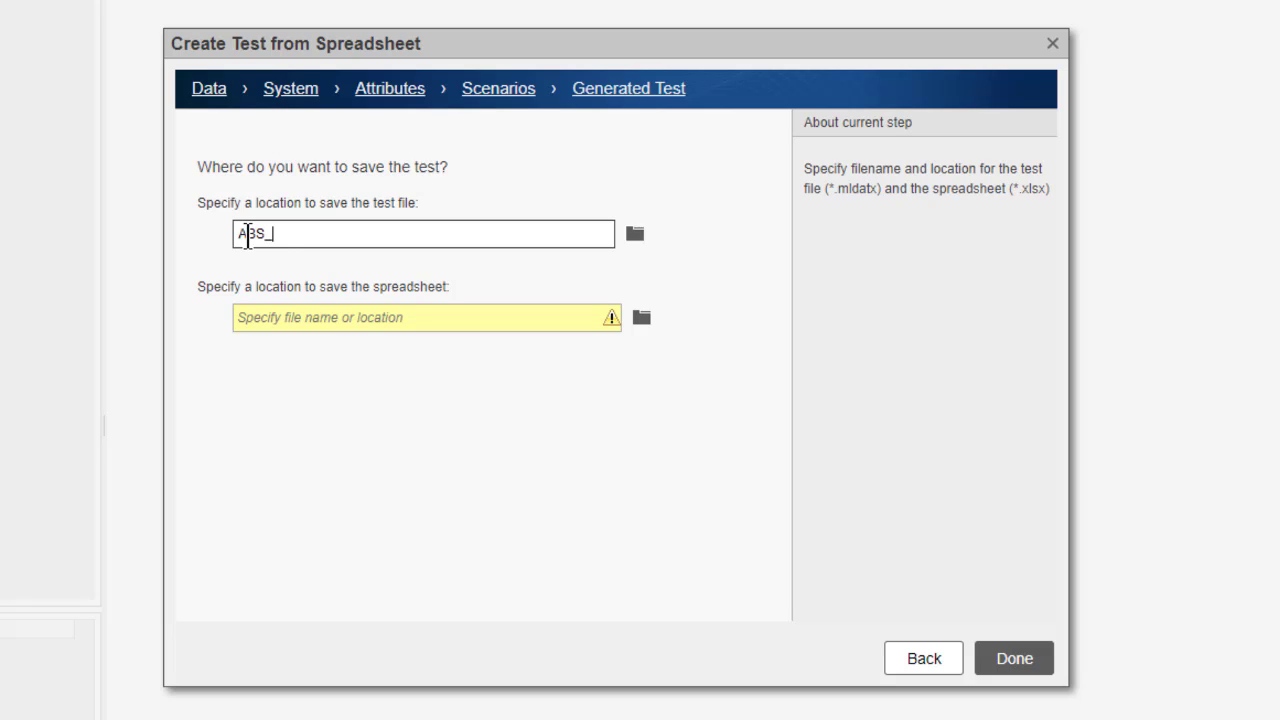
text(Tests)
click(261, 323)
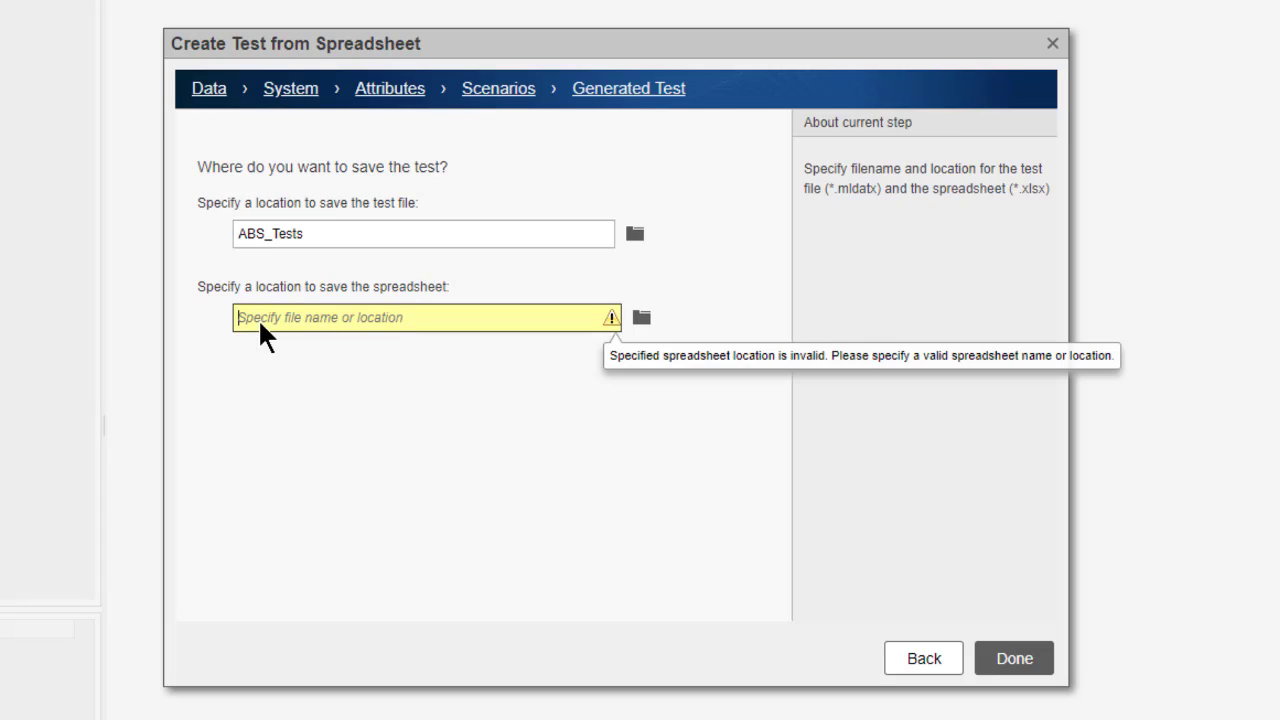
text(ABS_)
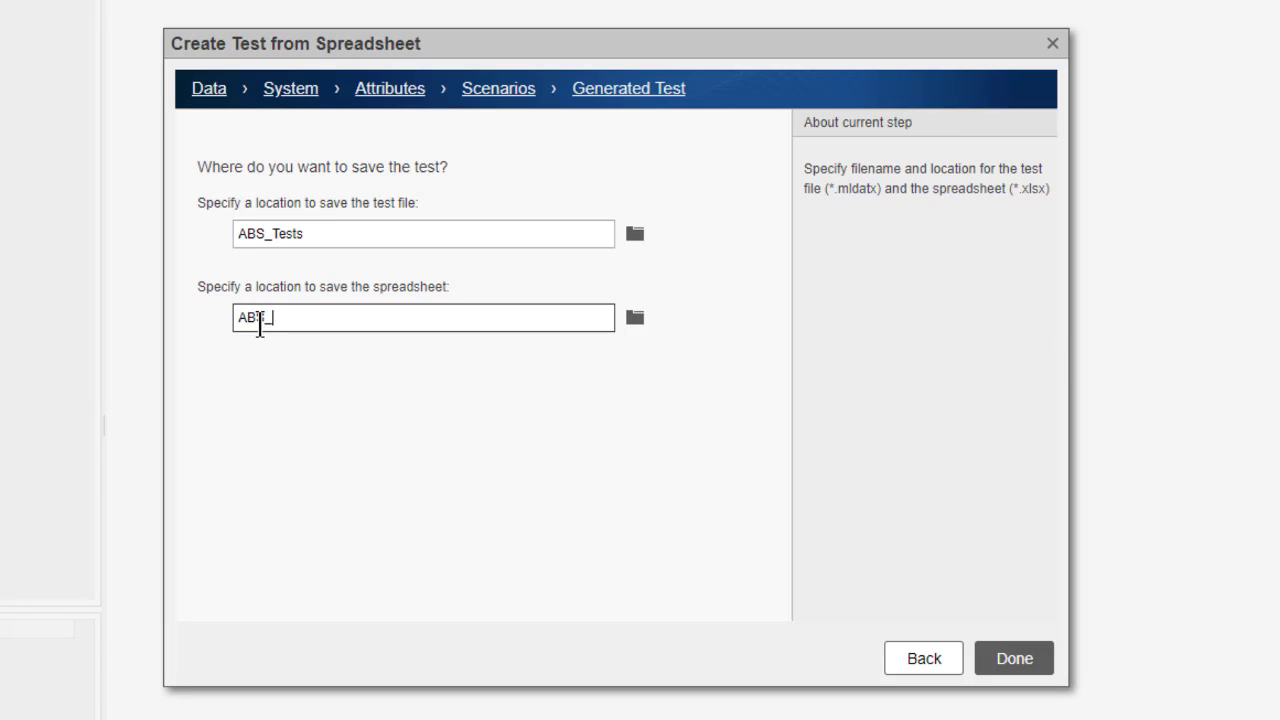
text(Tests_XL)
click(1018, 665)
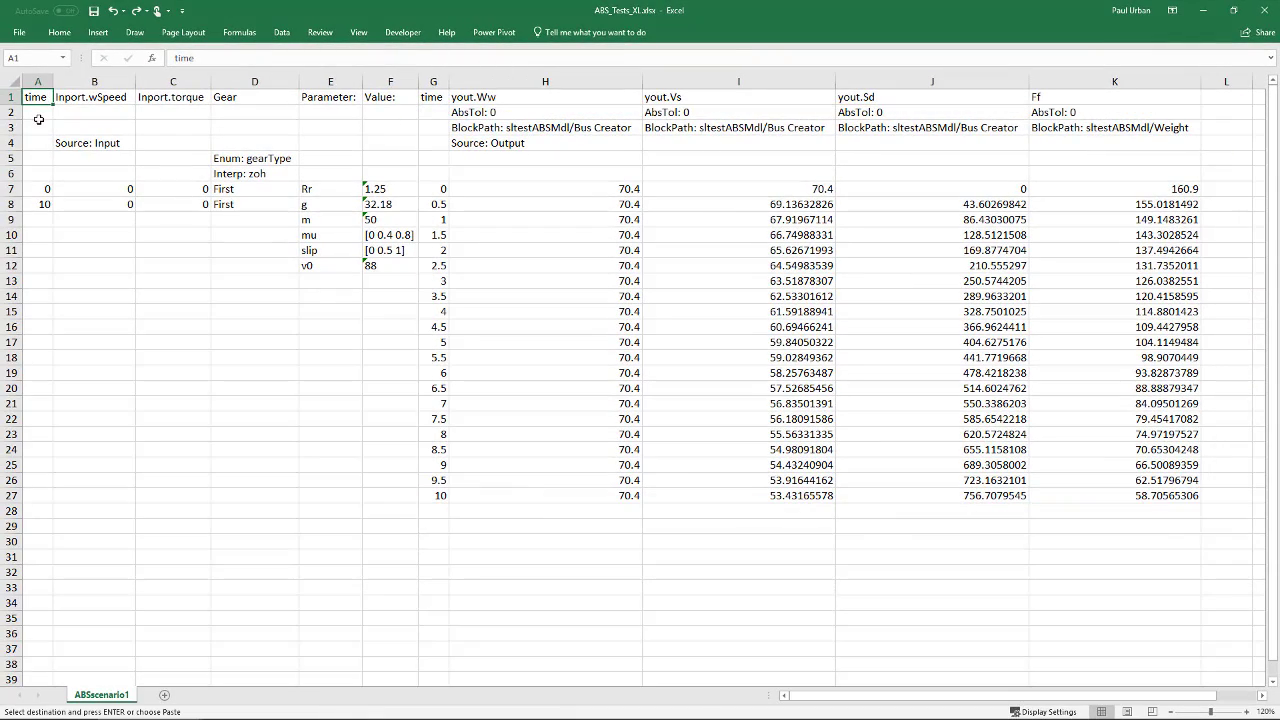
Paste the copied input data at A7 and change parameter m from 50 to 75
click(43, 190)
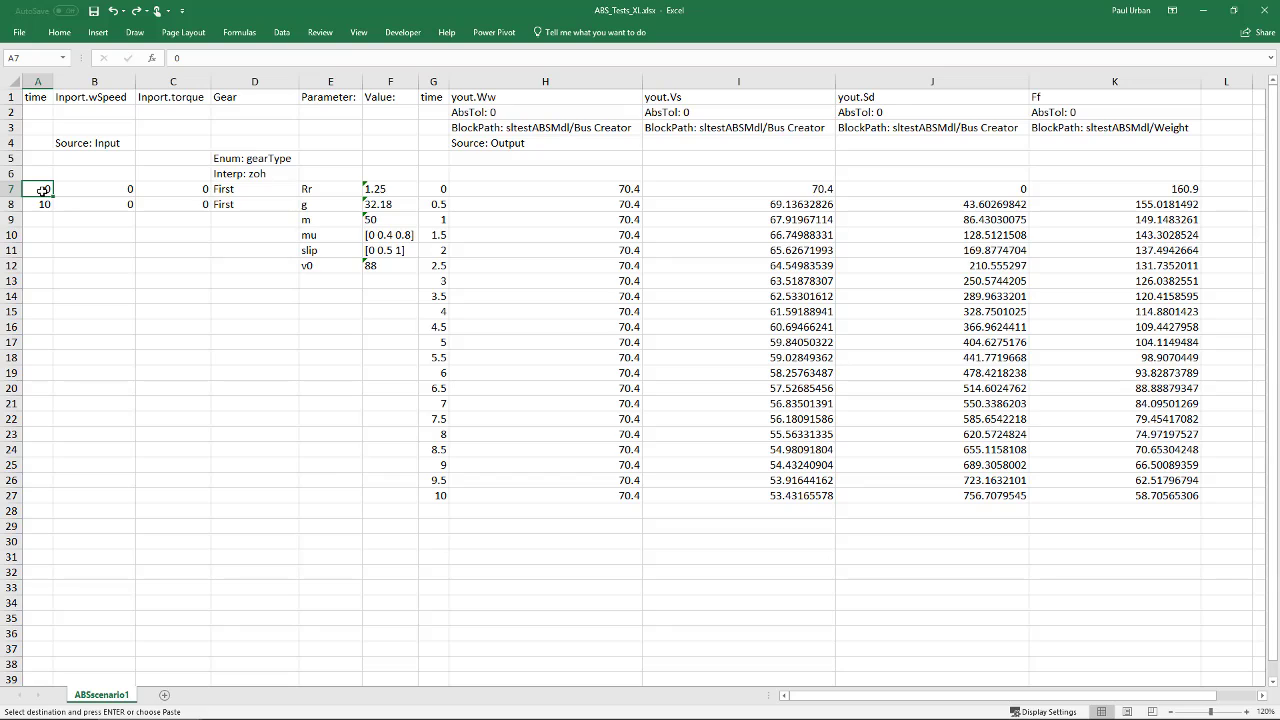
key(ctrl+v)
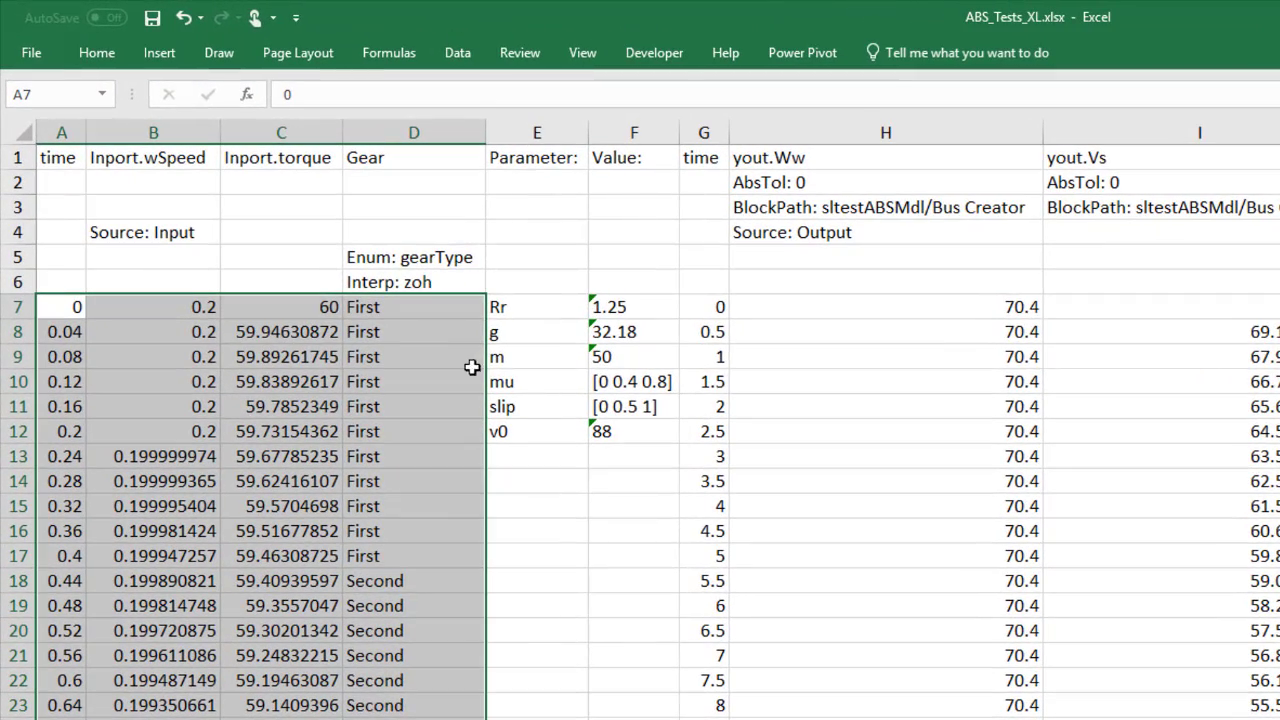
click(610, 357)
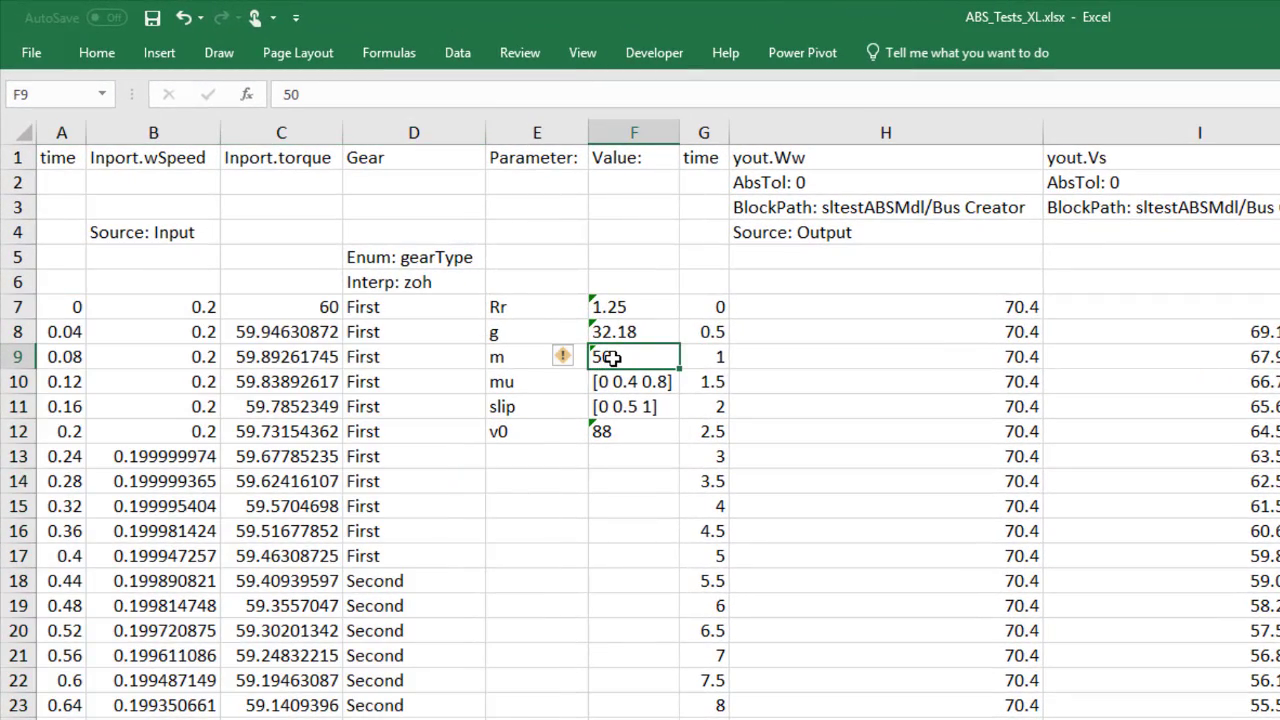
key(BackSpace)
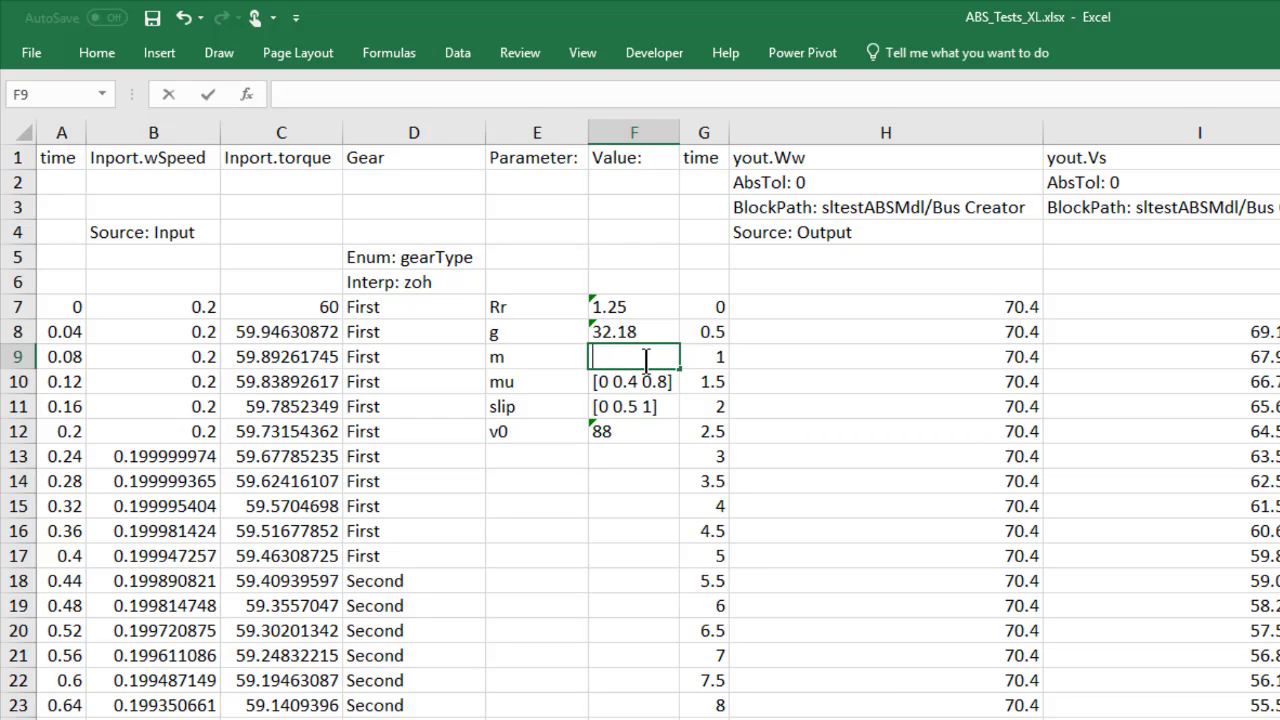
text(75)
click(822, 182)
Change the absolute tolerance of yout.Ww and yout.Vs from 0 to .01
double_click(819, 182)
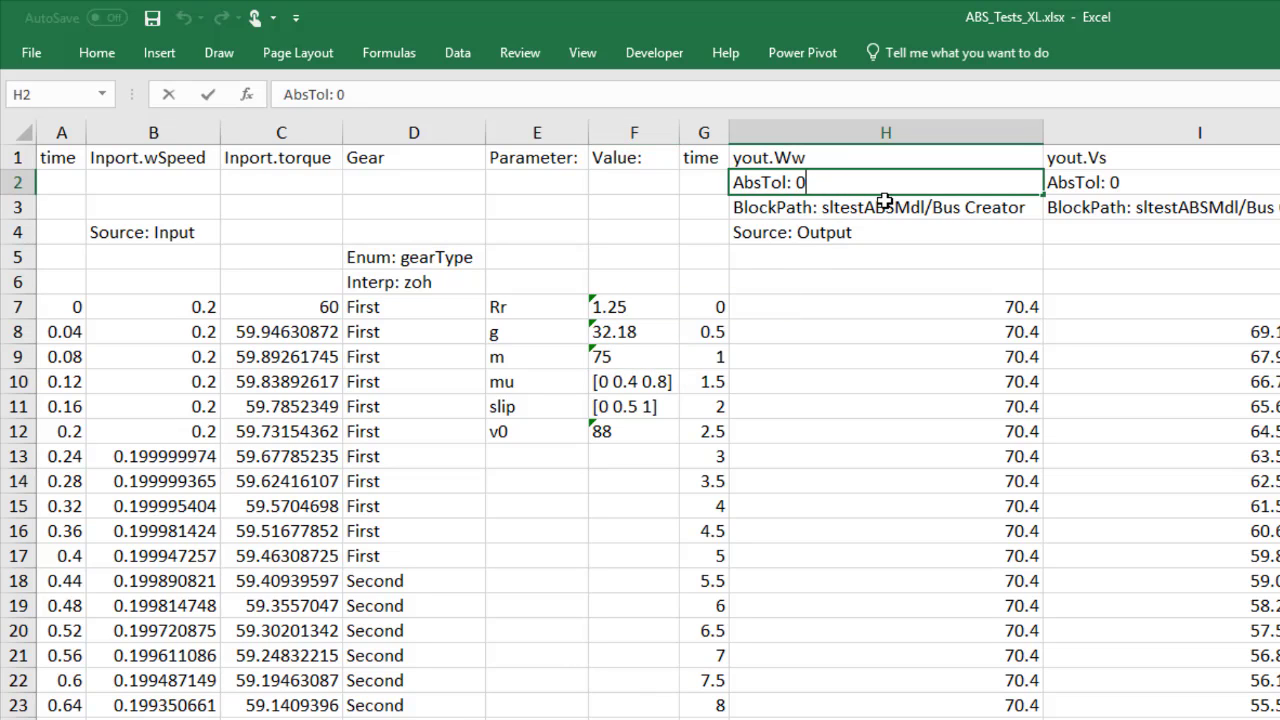
key(BackSpace)
text(.01)
click(1137, 185)
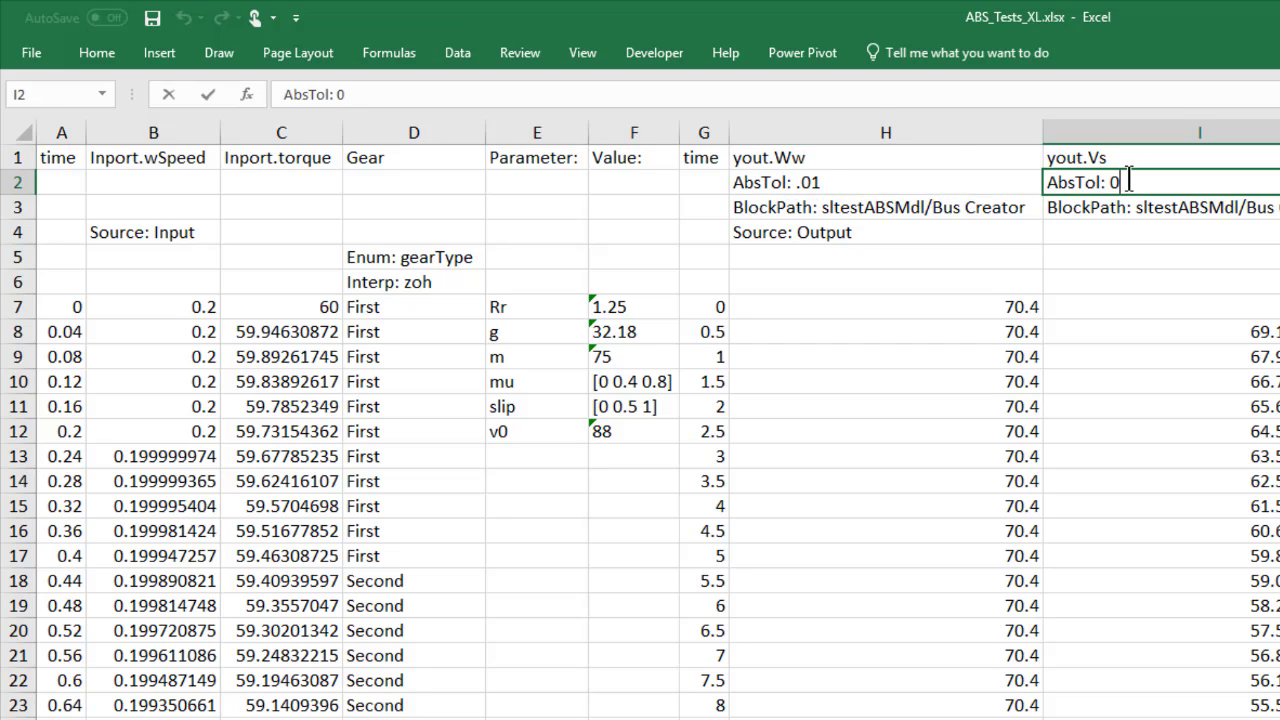
key(BackSpace)
text(.01)
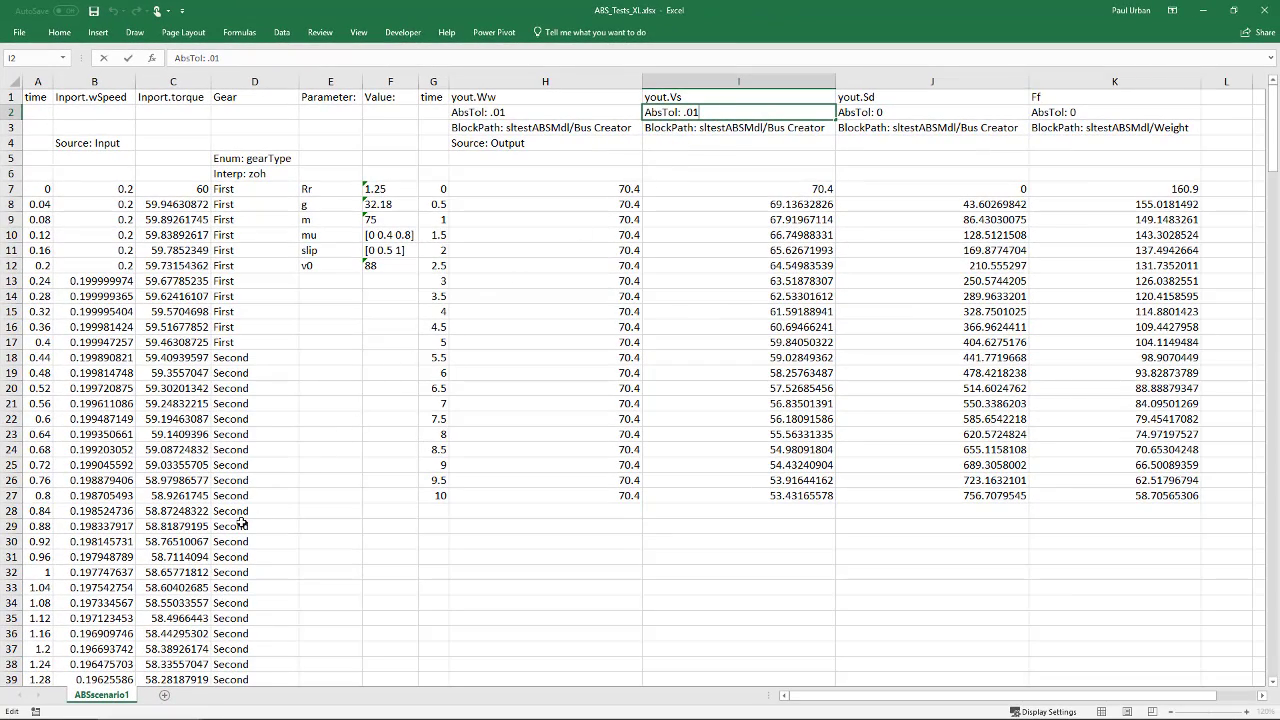
Make a copy of the ABSscenario1 sheet placed at the end of the workbook
right_click(104, 699)
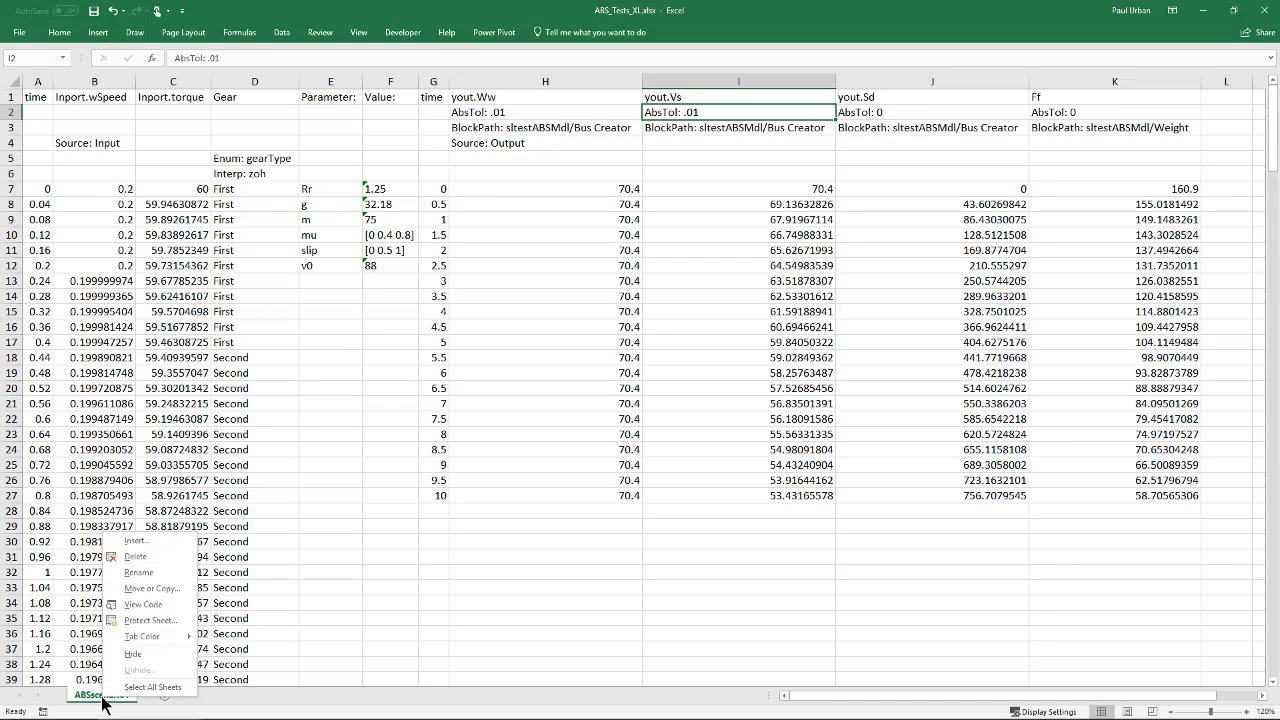
click(137, 589)
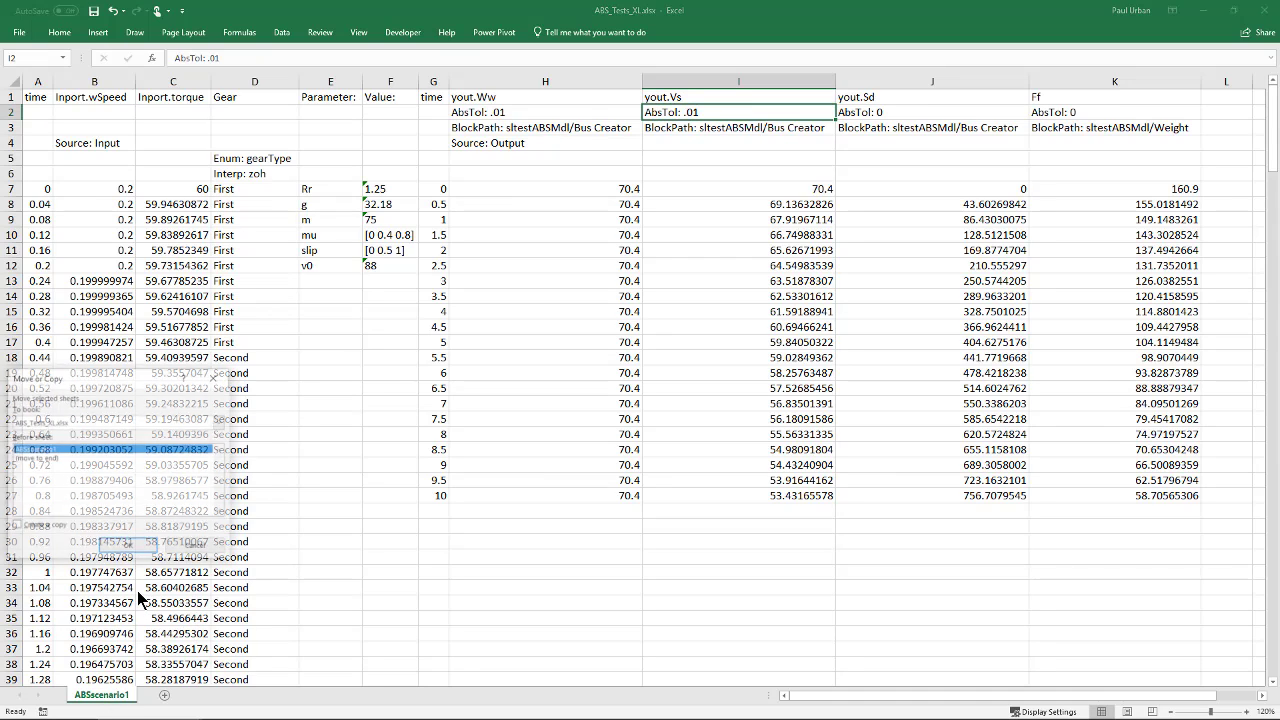
click(43, 459)
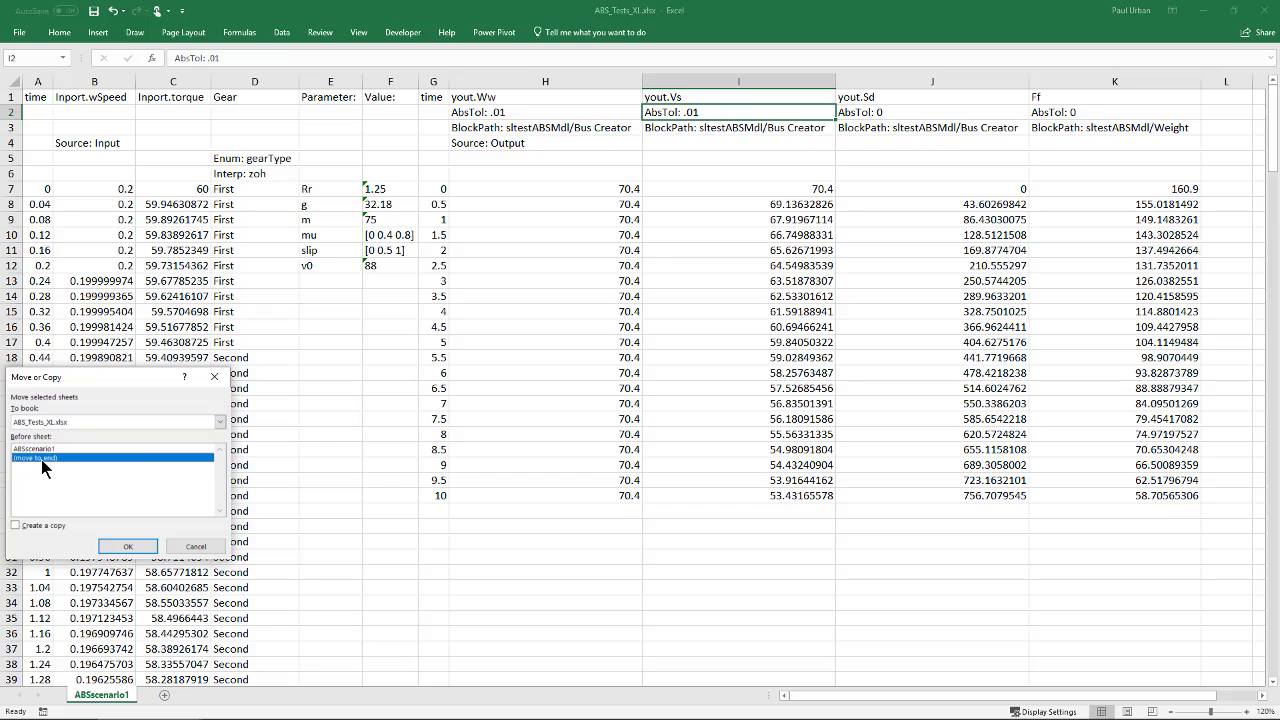
click(16, 525)
click(123, 548)
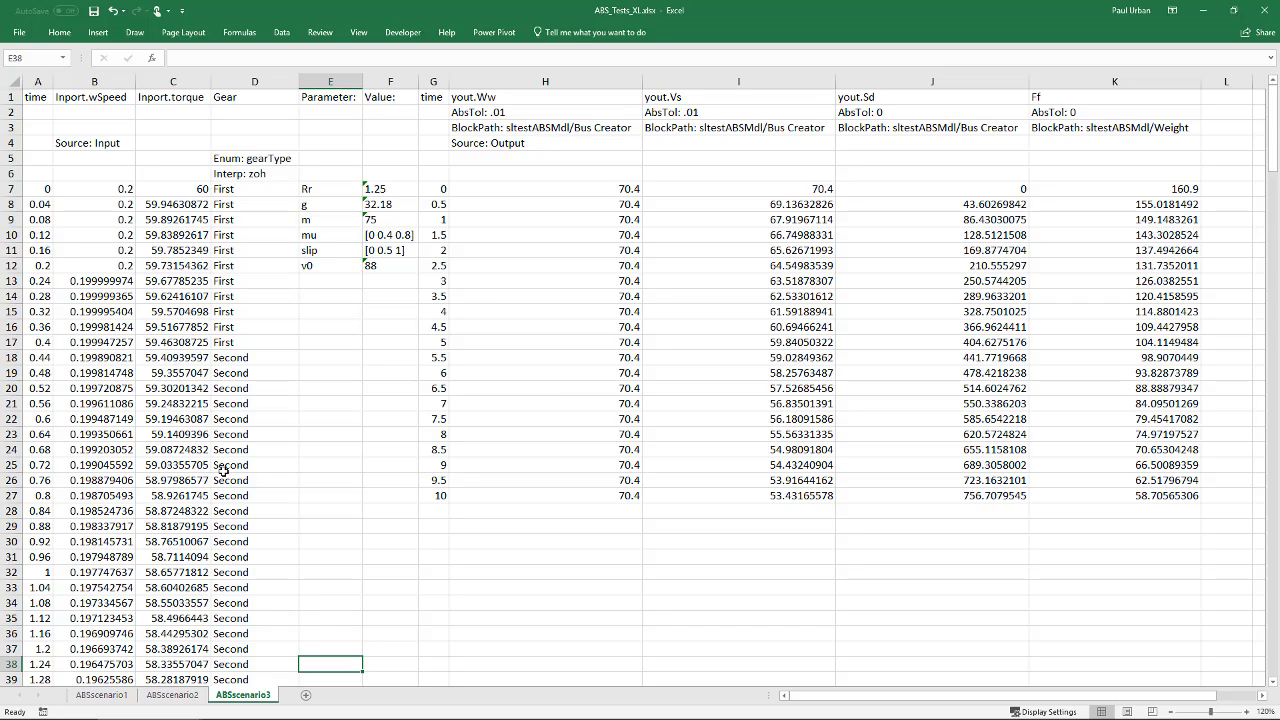
Save the Excel workbook and refresh the Test Manager test case from it
click(96, 12)
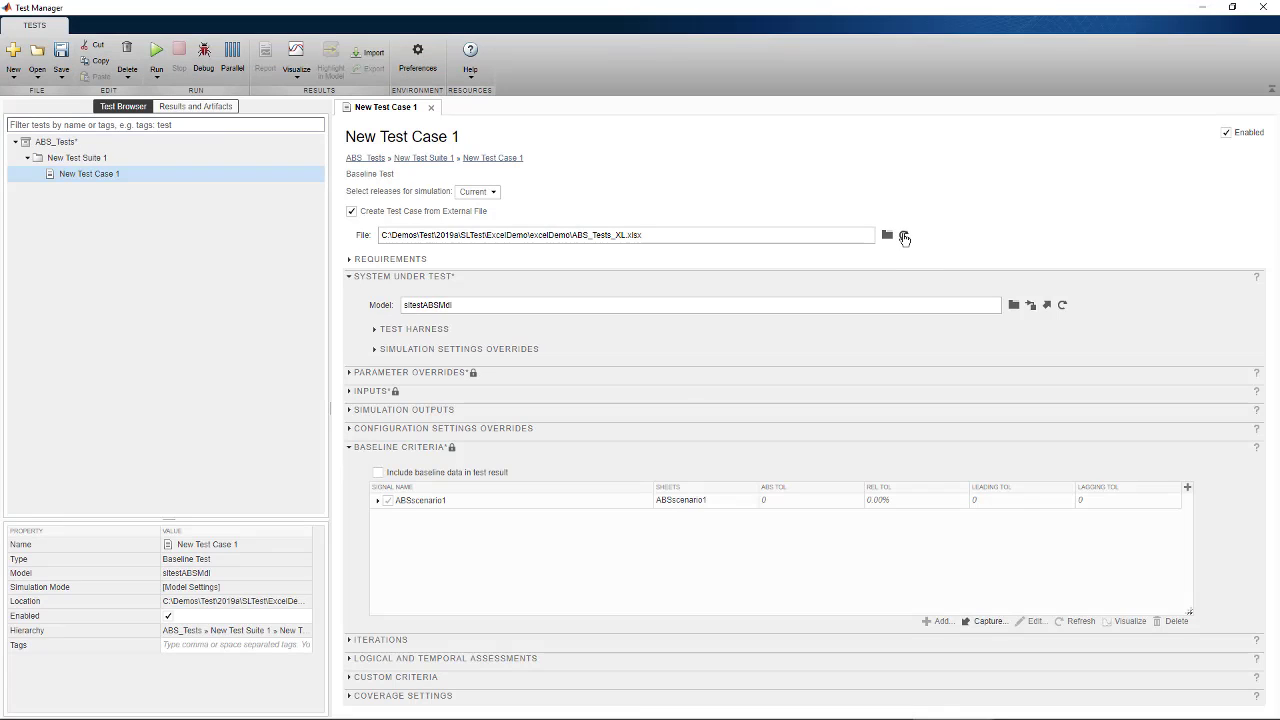
click(904, 237)
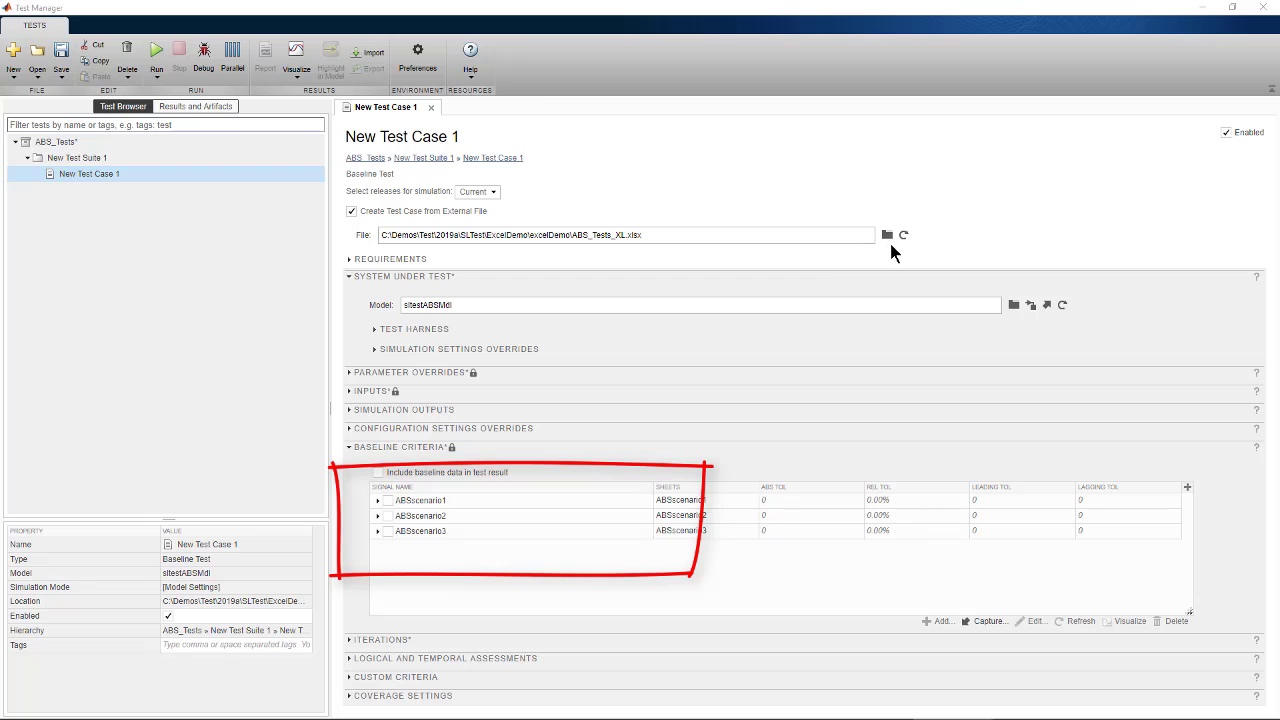
Run the test case and expand ABSscenario1's baseline criteria results for its four signals
click(156, 56)
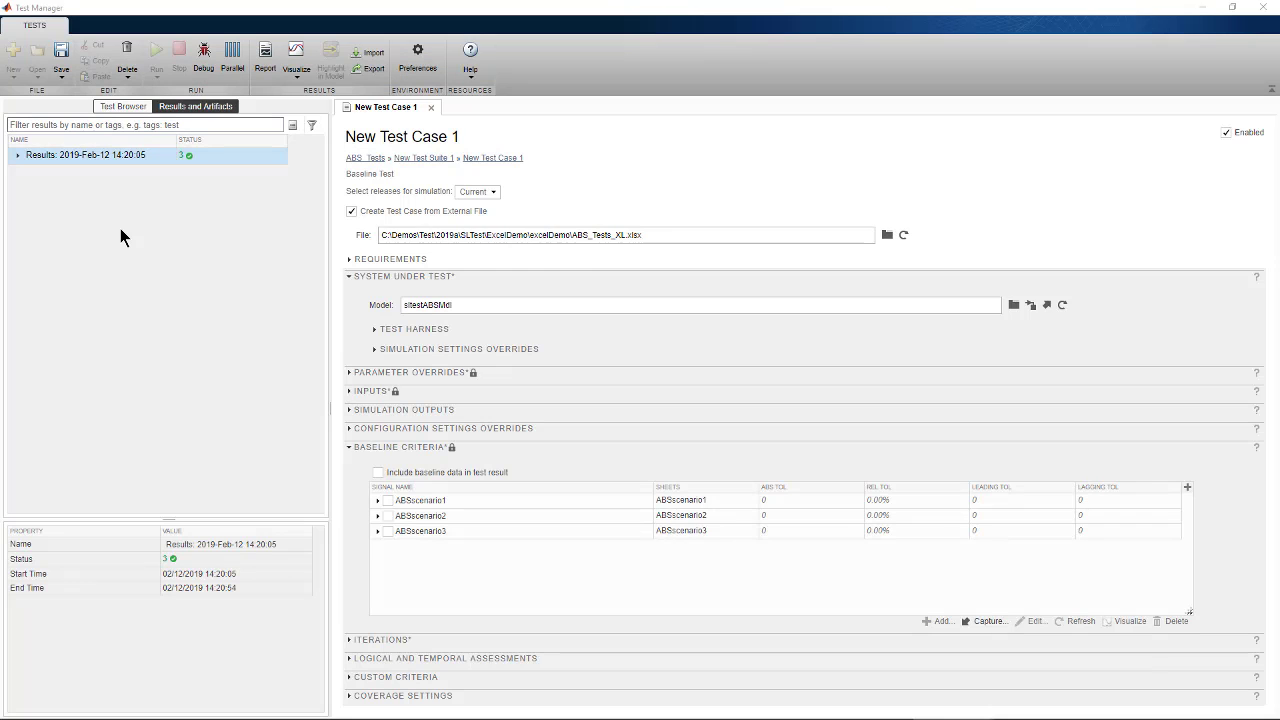
click(16, 156)
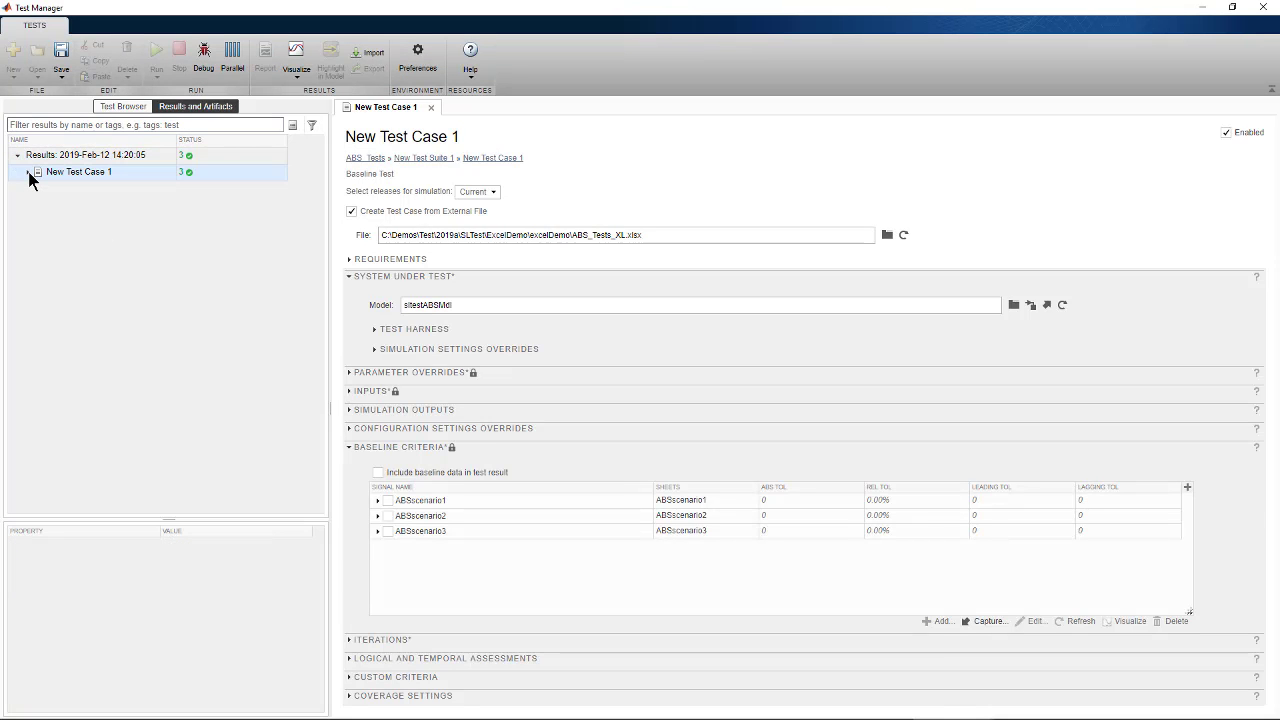
click(27, 172)
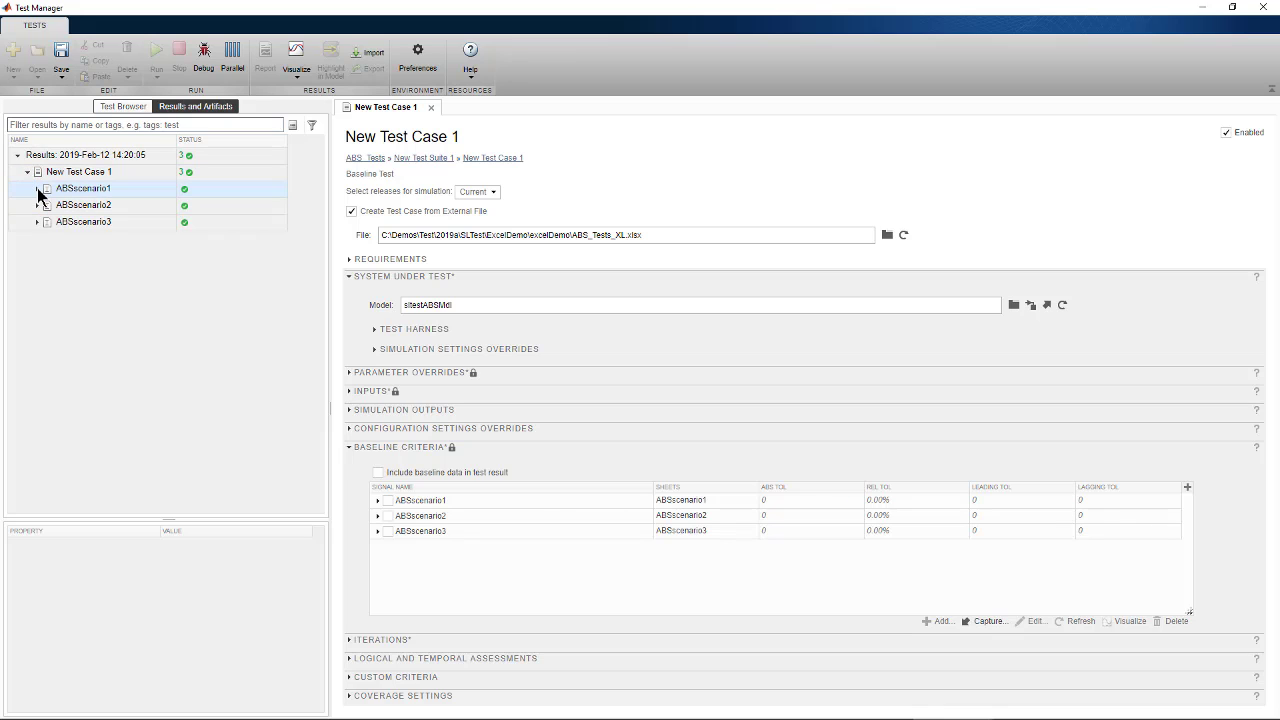
click(37, 189)
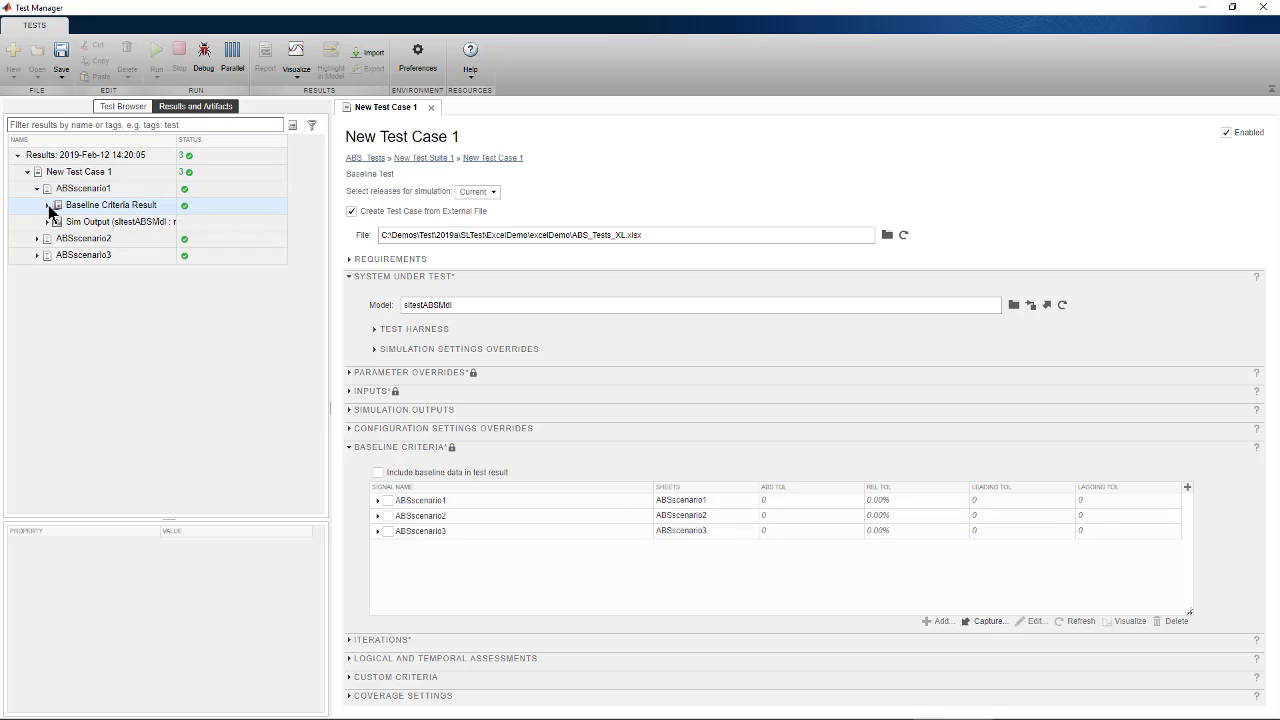
click(47, 205)
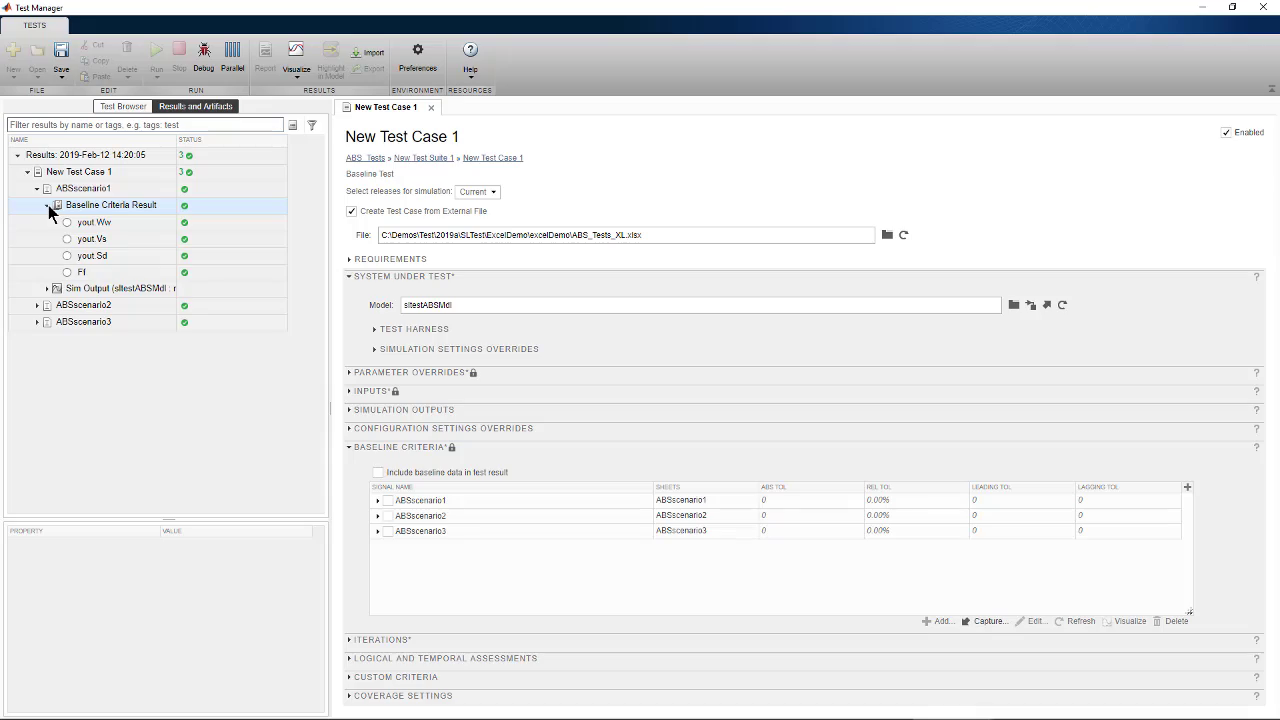